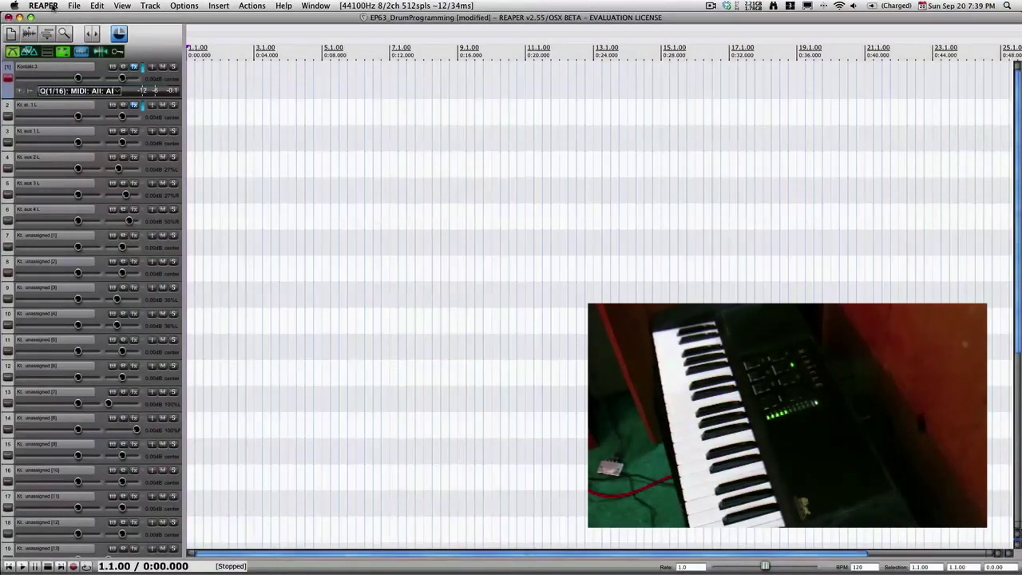
# - Enable Fast Track Ultra as a MIDI input under Preferences > Audio > MIDI Devices, then close Preferences
pyautogui.click(51, 7)
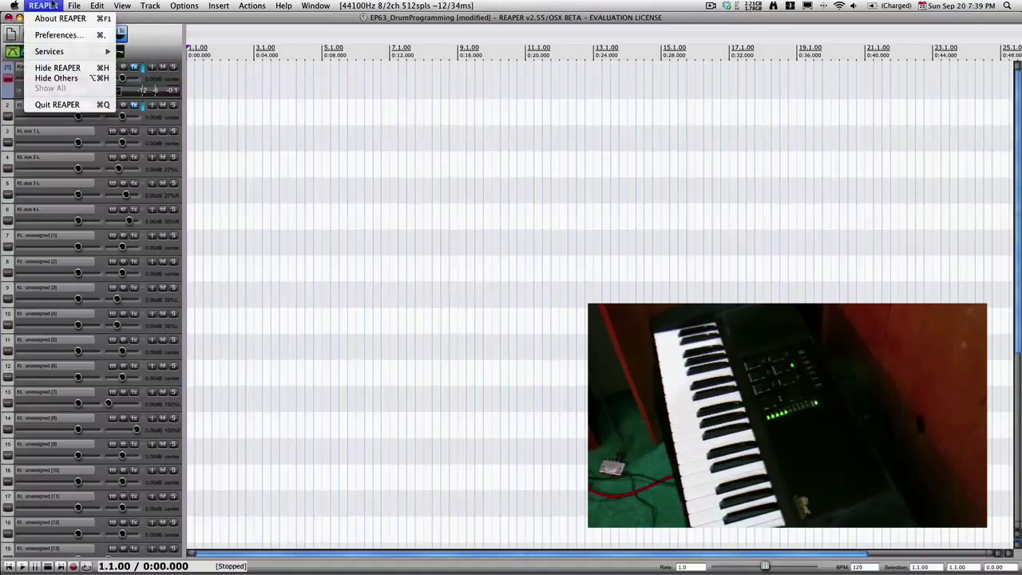
pyautogui.click(60, 34)
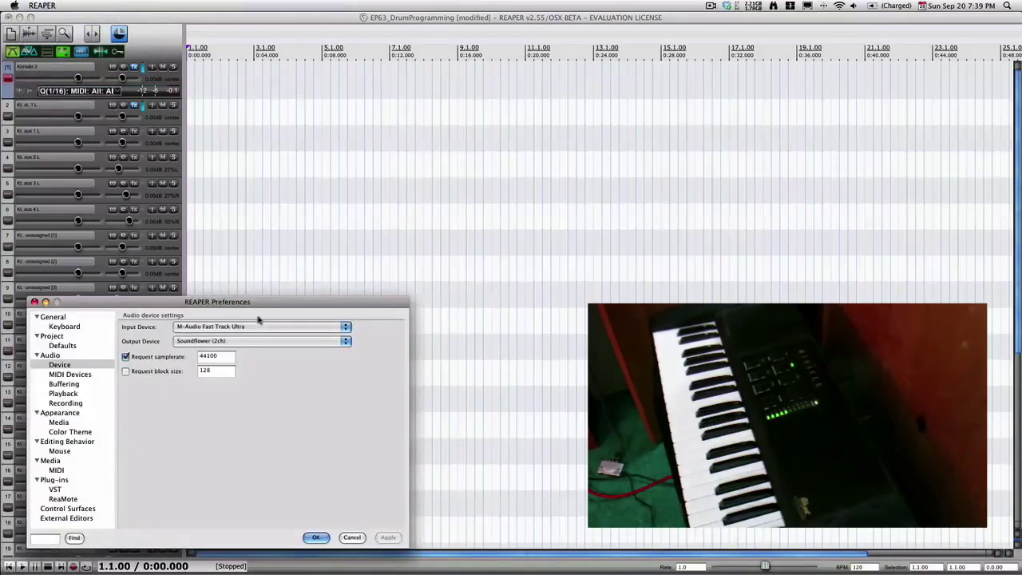
pyautogui.moveTo(263, 303); pyautogui.dragTo(567, 230)
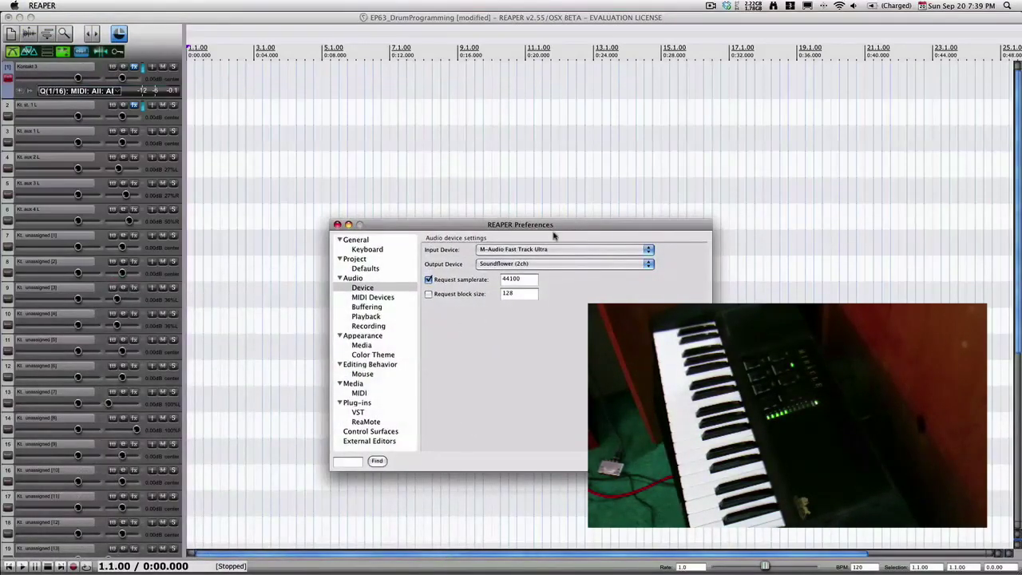
pyautogui.click(371, 289)
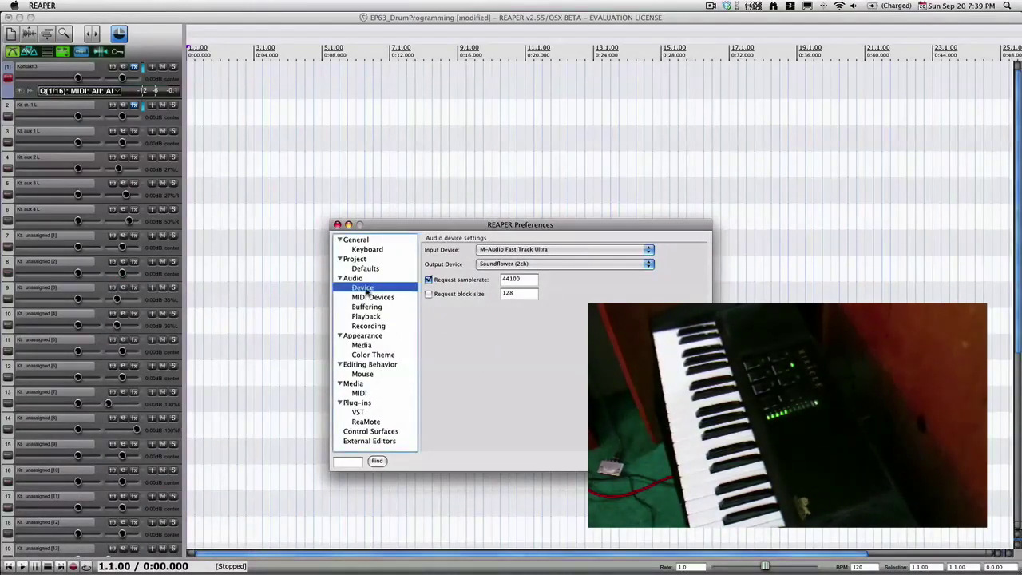
pyautogui.click(372, 300)
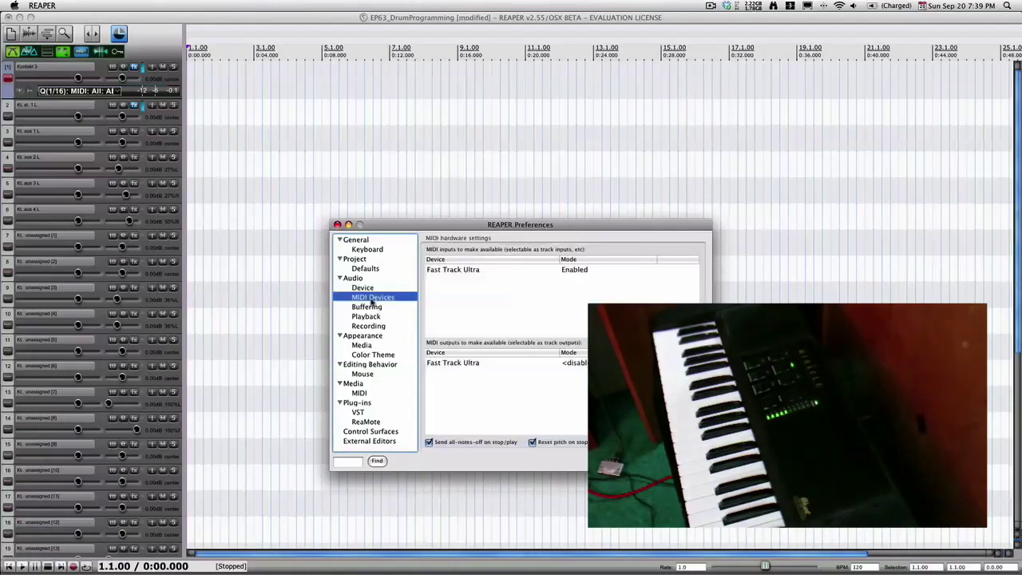
pyautogui.click(571, 273)
pyautogui.rightClick(571, 274)
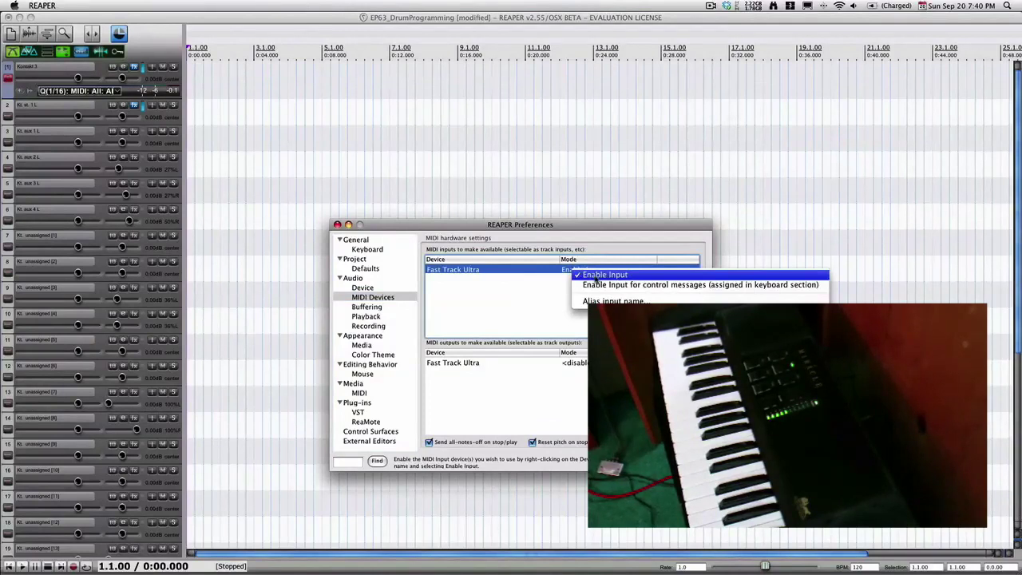
pyautogui.click(597, 277)
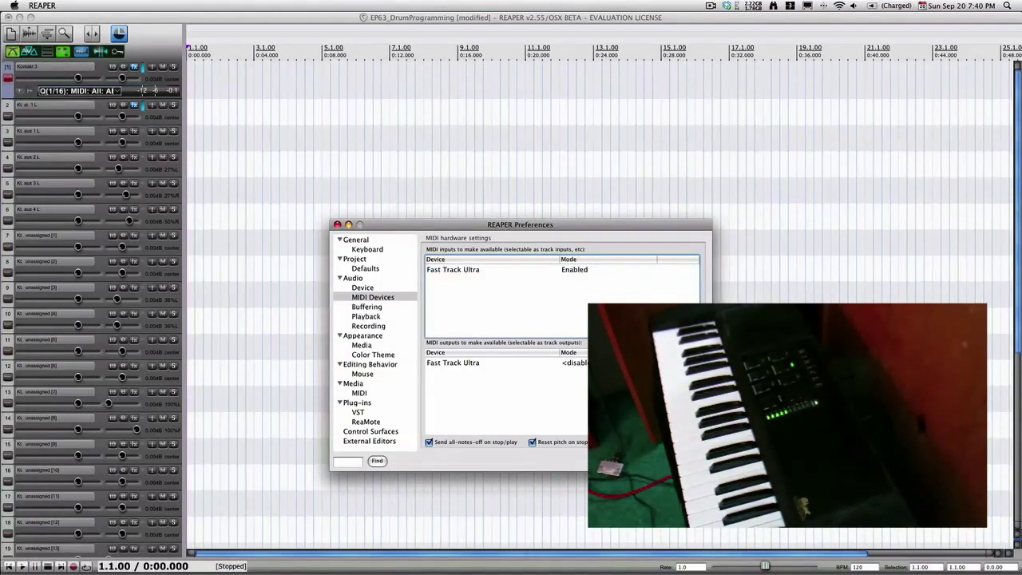
pyautogui.press('Return')
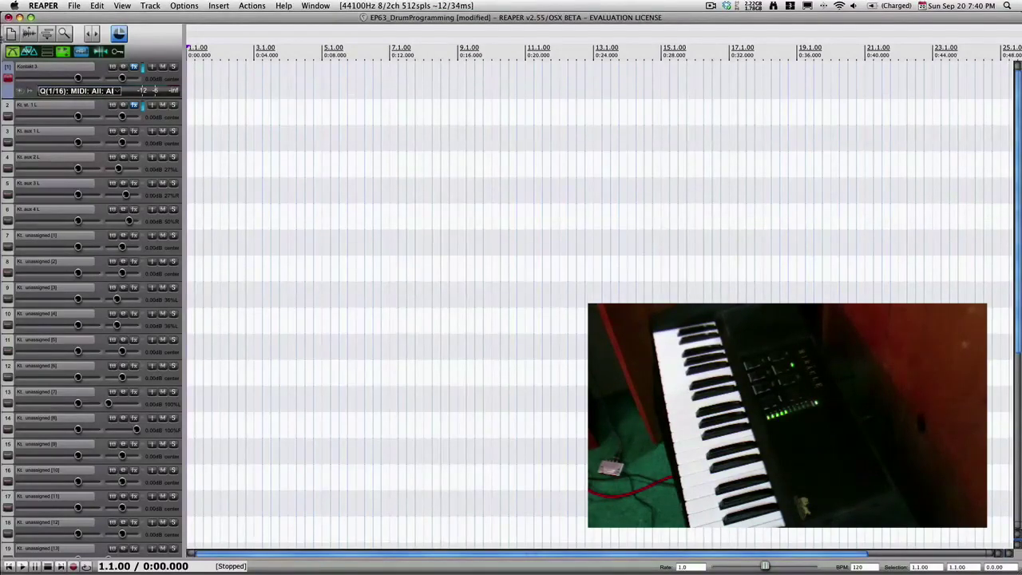
pyautogui.rightClick(12, 79)
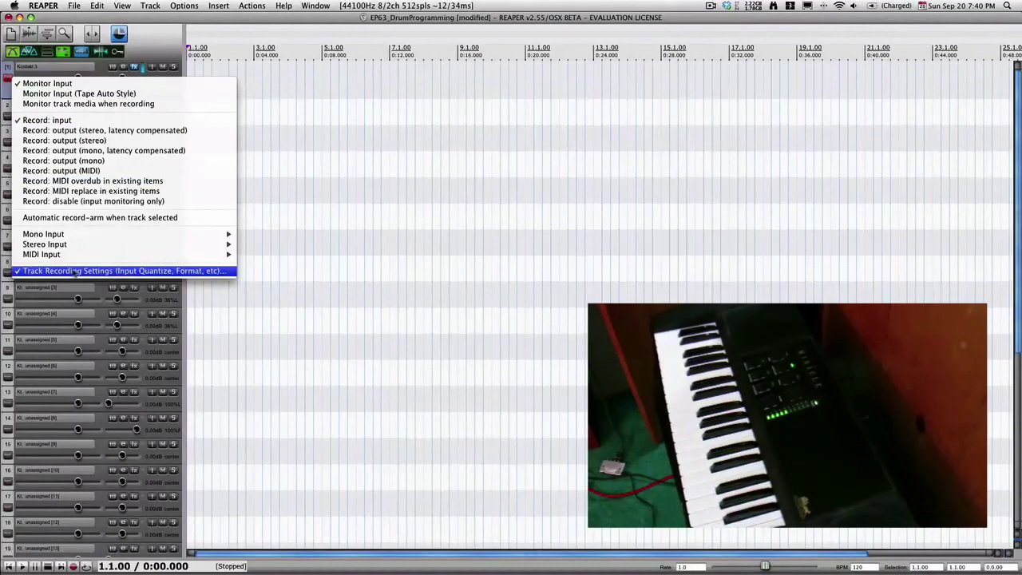
pyautogui.rightClick(8, 78)
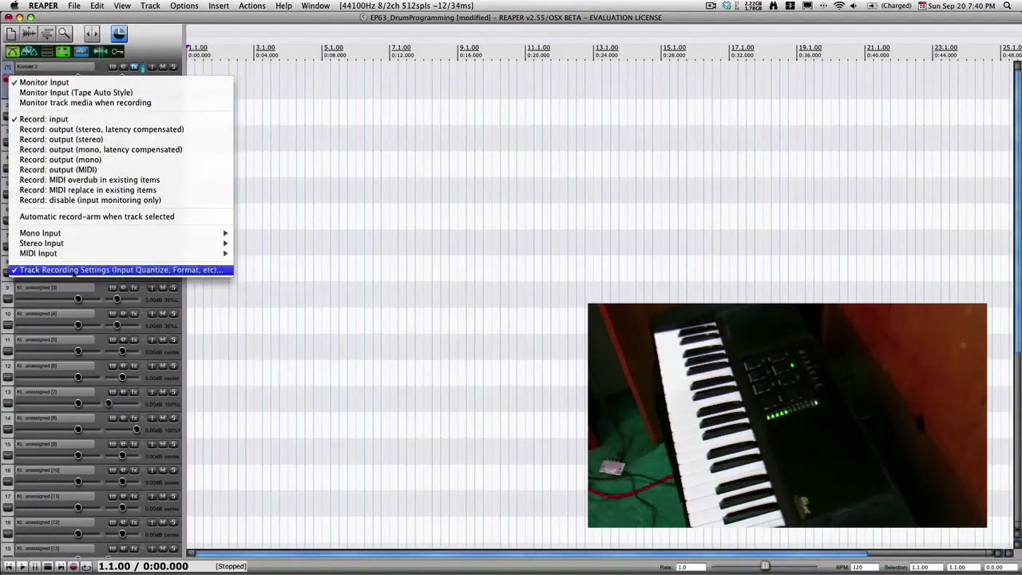
pyautogui.click(74, 272)
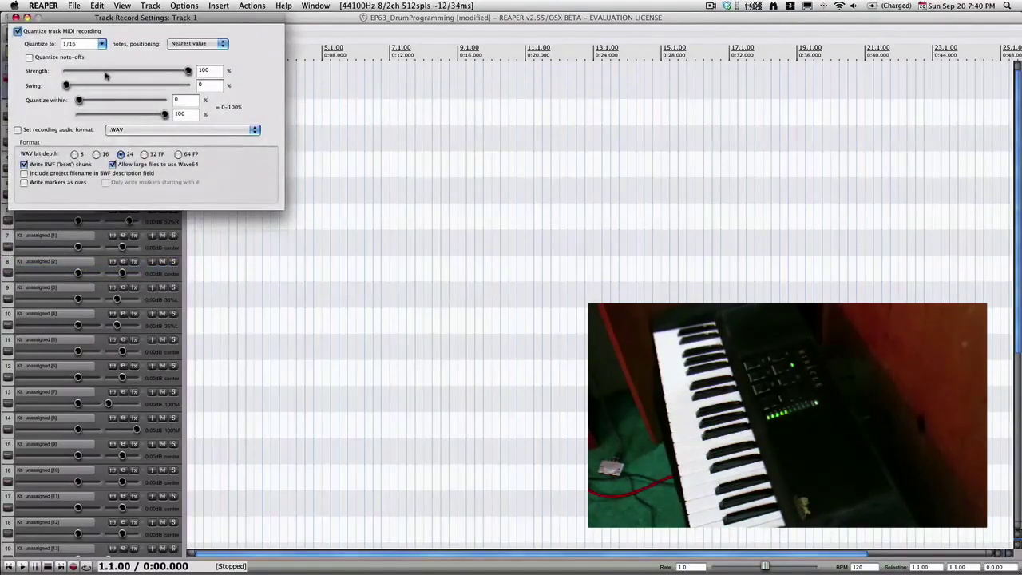
pyautogui.click(101, 45)
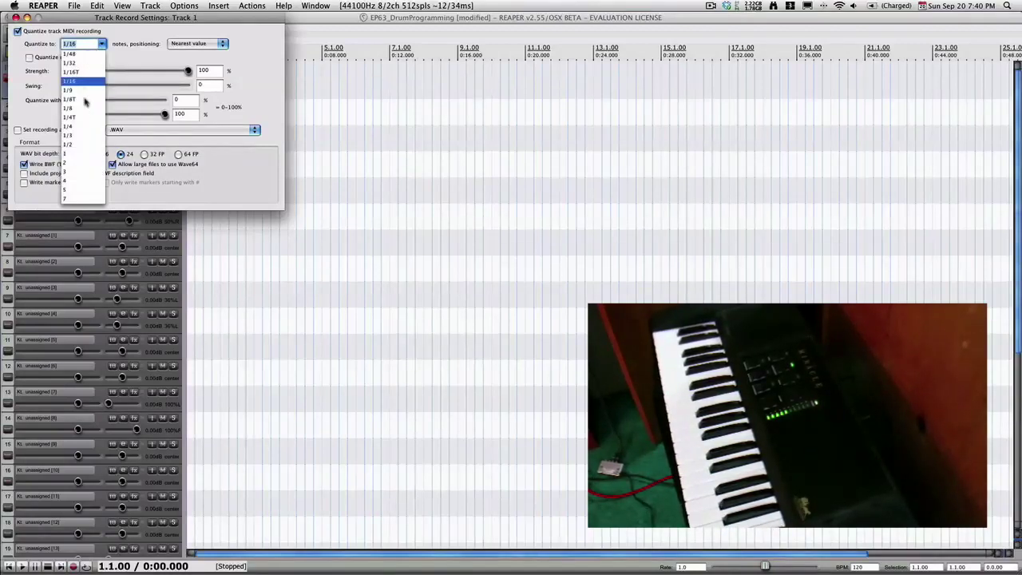
pyautogui.click(113, 56)
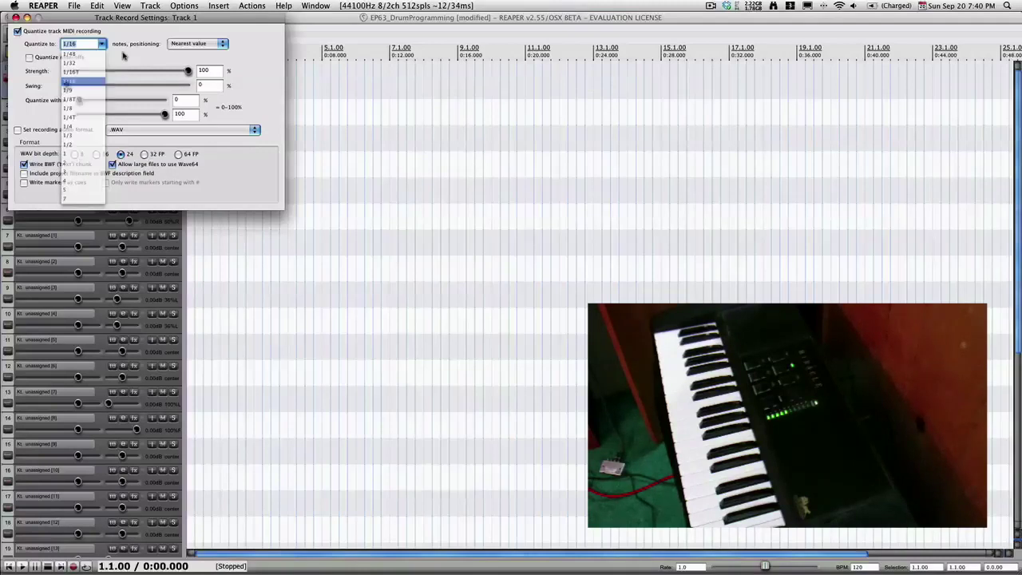
pyautogui.click(106, 46)
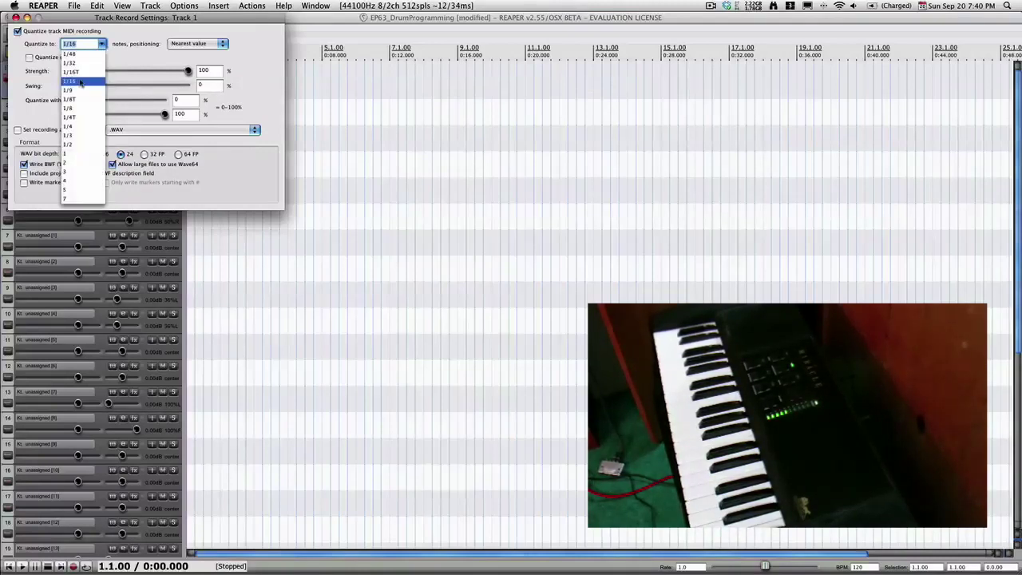
pyautogui.click(119, 65)
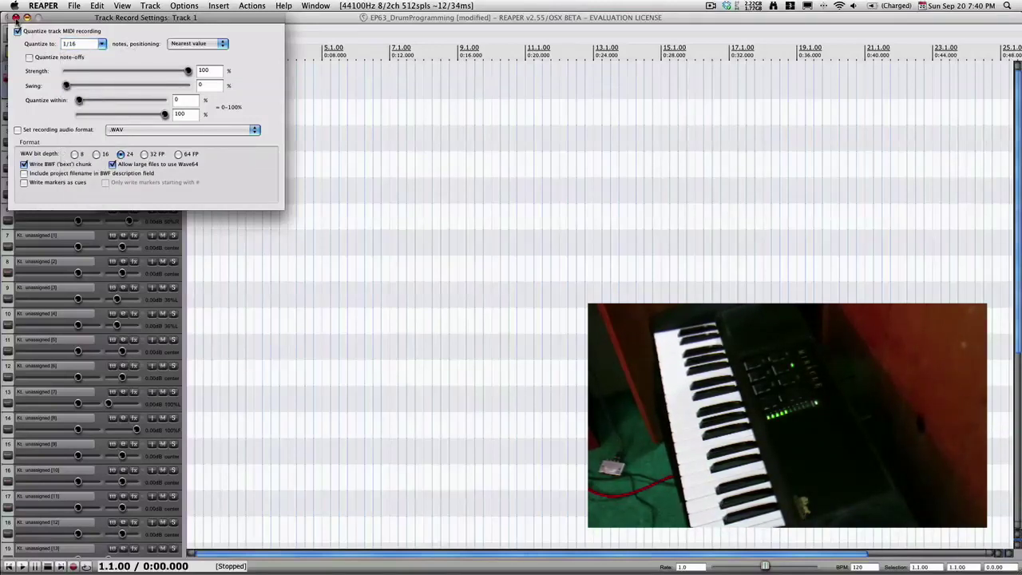
pyautogui.click(15, 16)
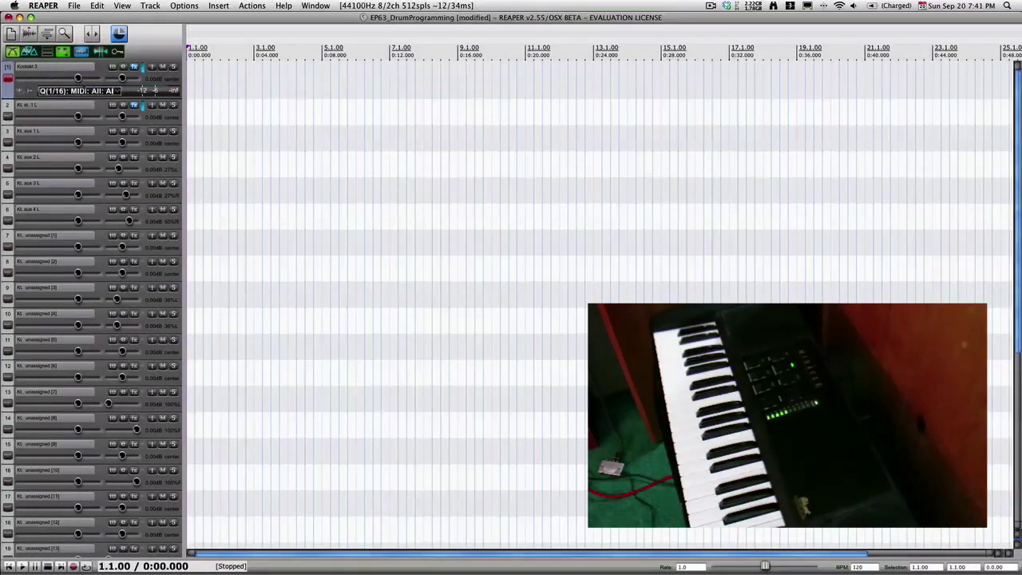
# - Show the FX chain of track 1 'Kontakt 3' with its Kontakt 3 instrument
pyautogui.click(134, 67)
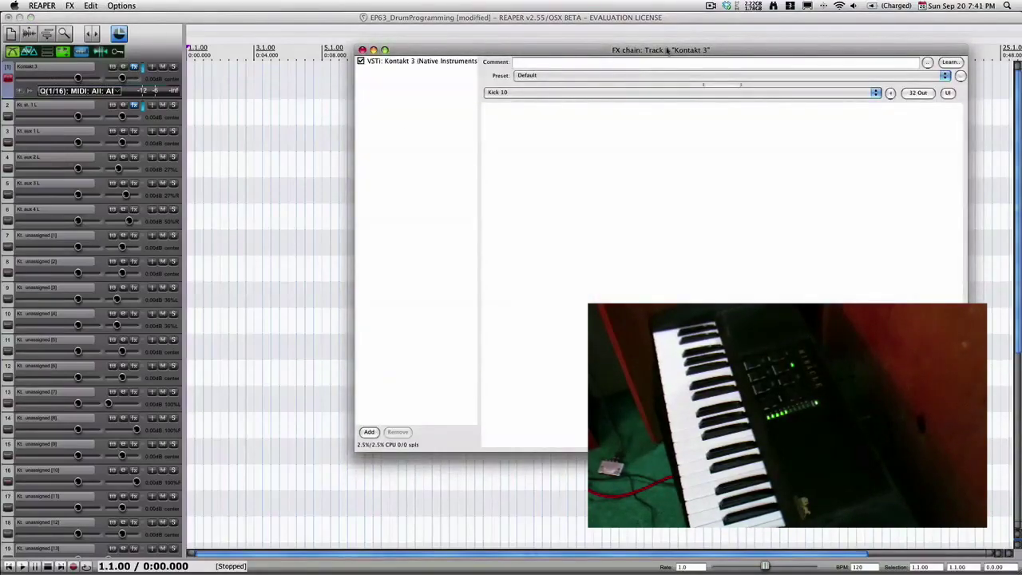
# - Reposition the Kontakt 3 FX chain window, then close it to reveal the empty arrangement
pyautogui.moveTo(668, 51); pyautogui.dragTo(529, 61)
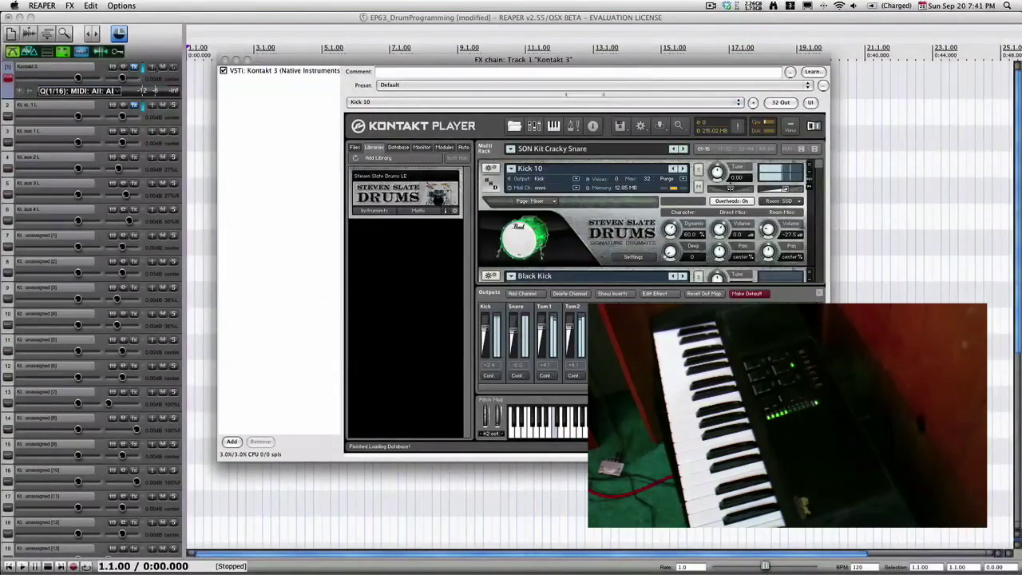
pyautogui.moveTo(296, 60); pyautogui.dragTo(287, 67)
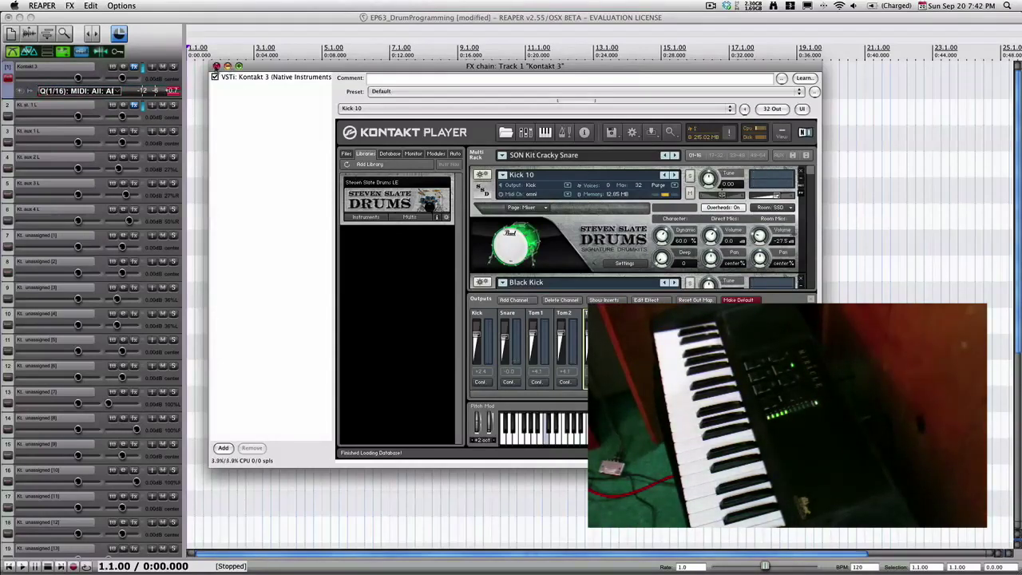
pyautogui.click(215, 67)
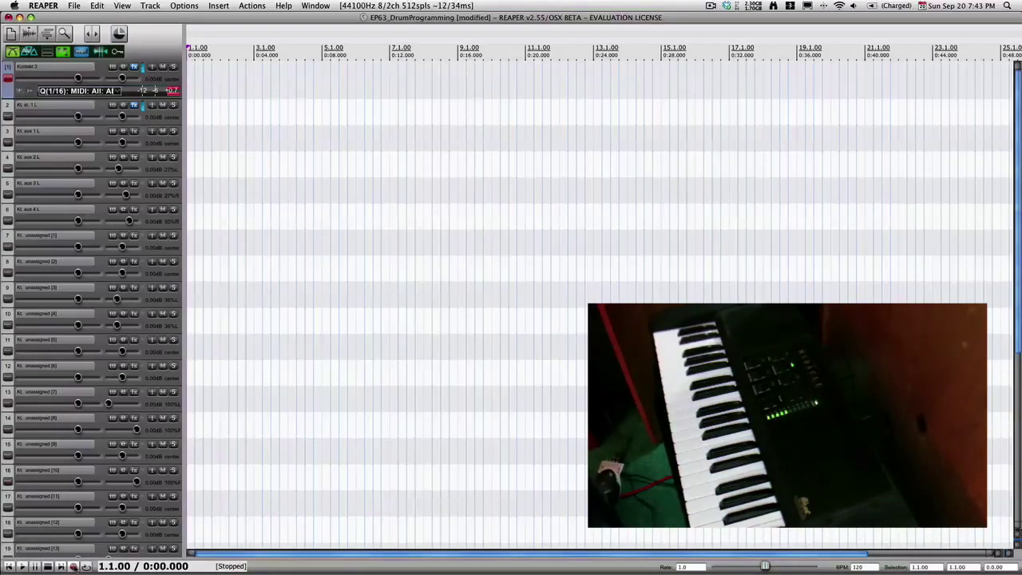
# - Record a drum take from the MIDI keyboard on Kontakt 3 and save the recorded MIDI file
pyautogui.click(72, 566)
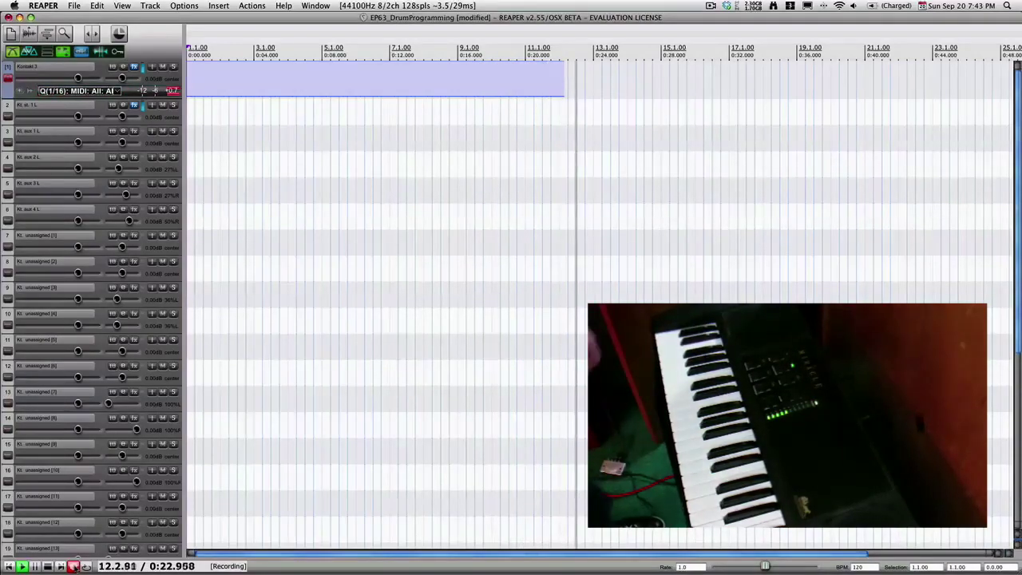
pyautogui.press('space')
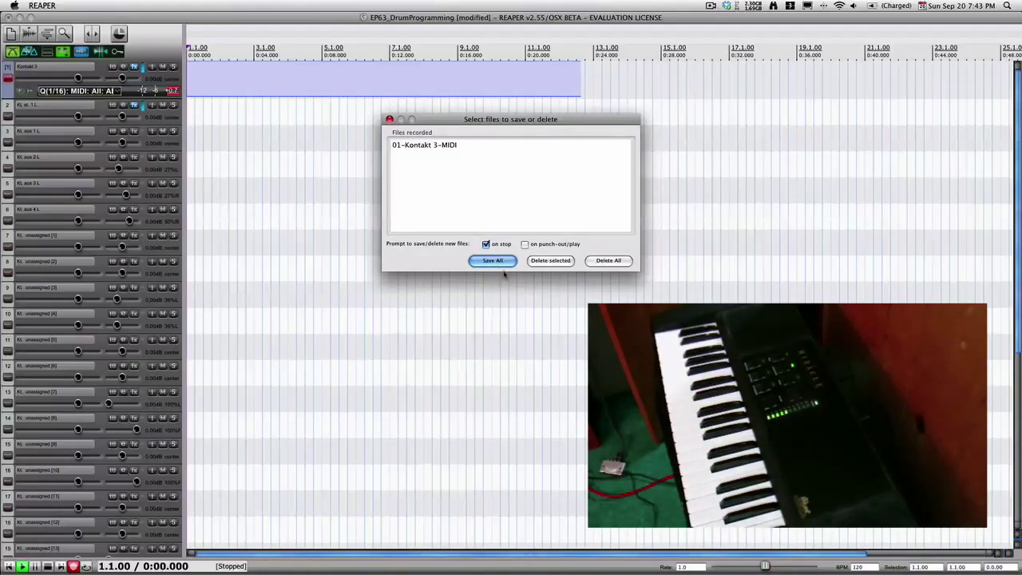
pyautogui.moveTo(497, 126); pyautogui.dragTo(499, 124)
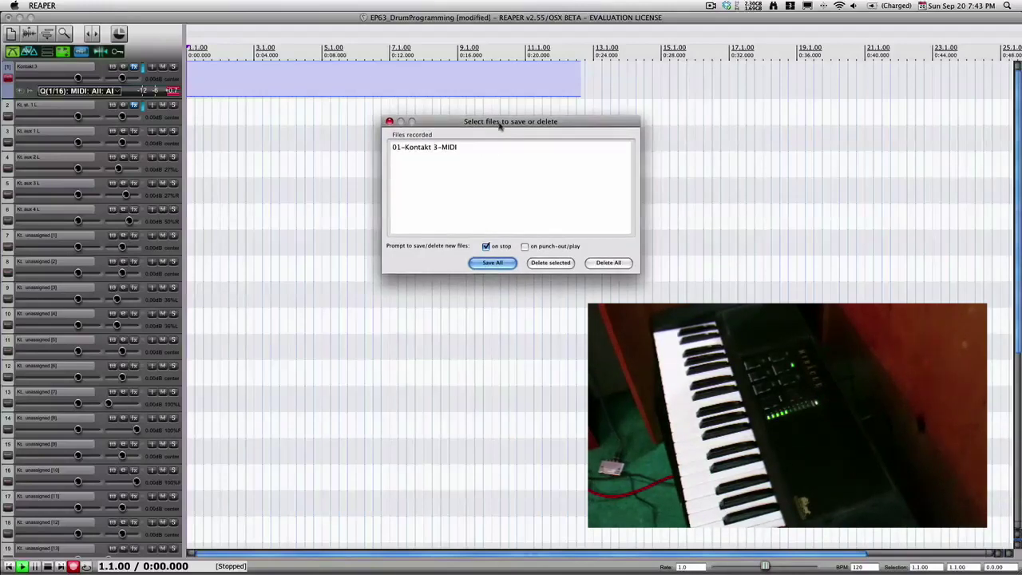
pyautogui.click(492, 263)
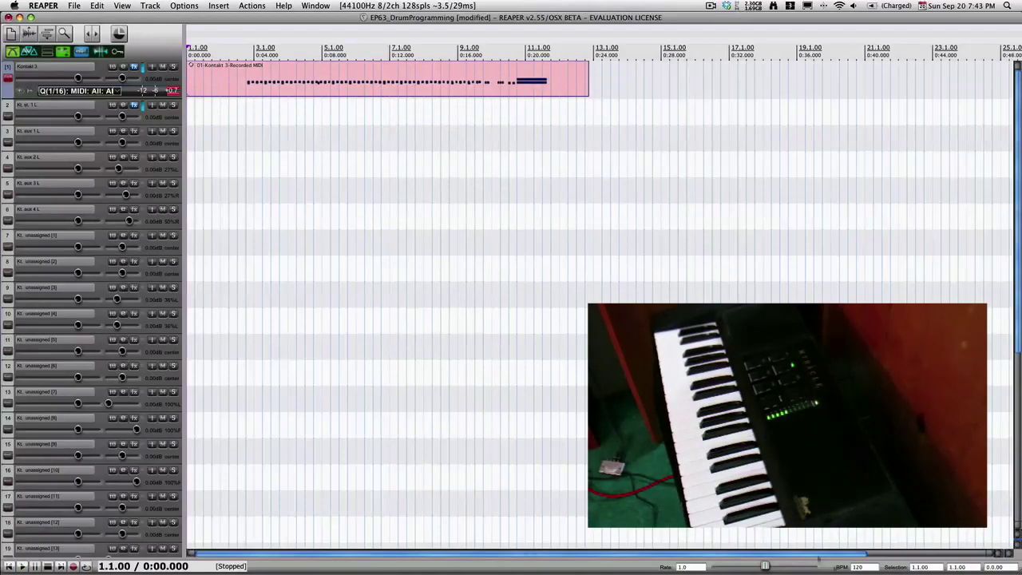
# - Zoom in on the recorded drum item and play it back from measure 2.2
pyautogui.moveTo(867, 554); pyautogui.dragTo(655, 554)
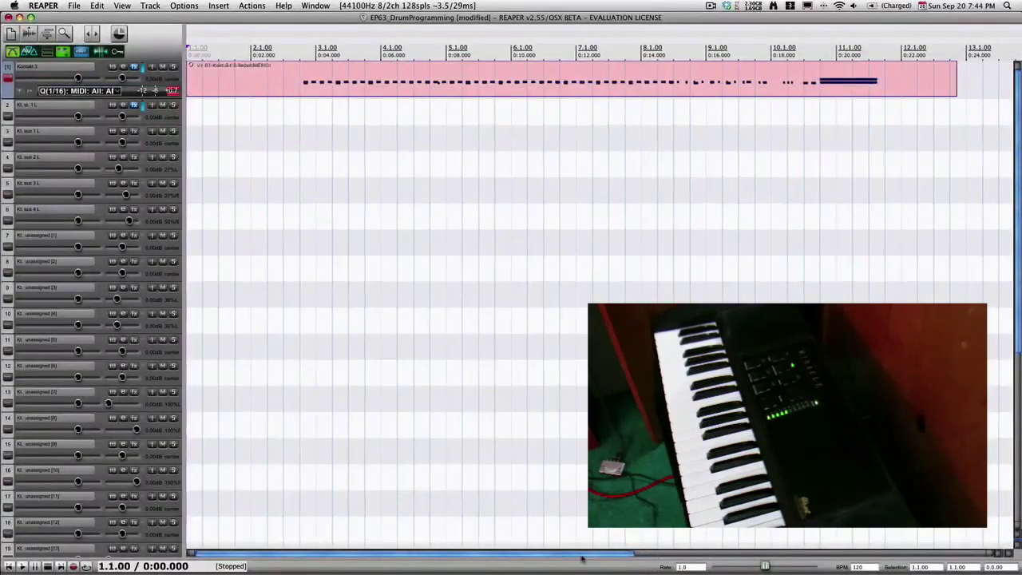
pyautogui.moveTo(583, 554)
pyautogui.mouseDown()
pyautogui.moveTo(605, 557)
pyautogui.moveTo(589, 557)
pyautogui.mouseUp()
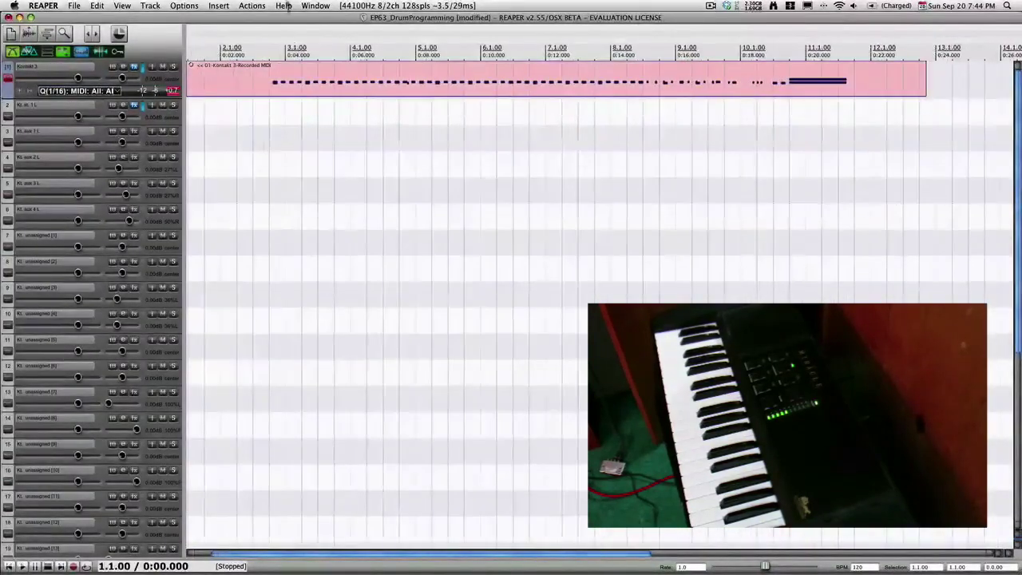
pyautogui.click(240, 85)
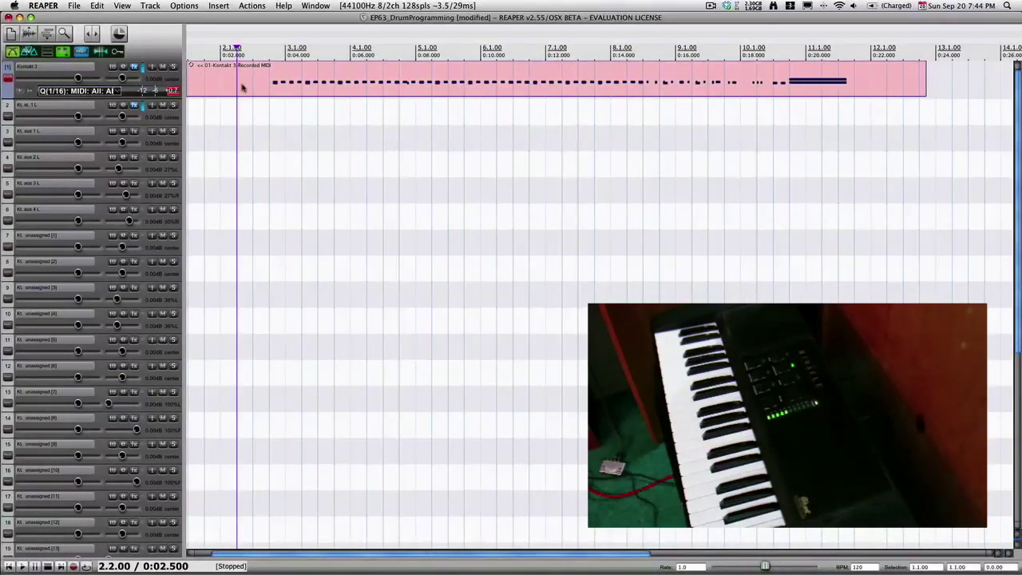
pyautogui.press('space')
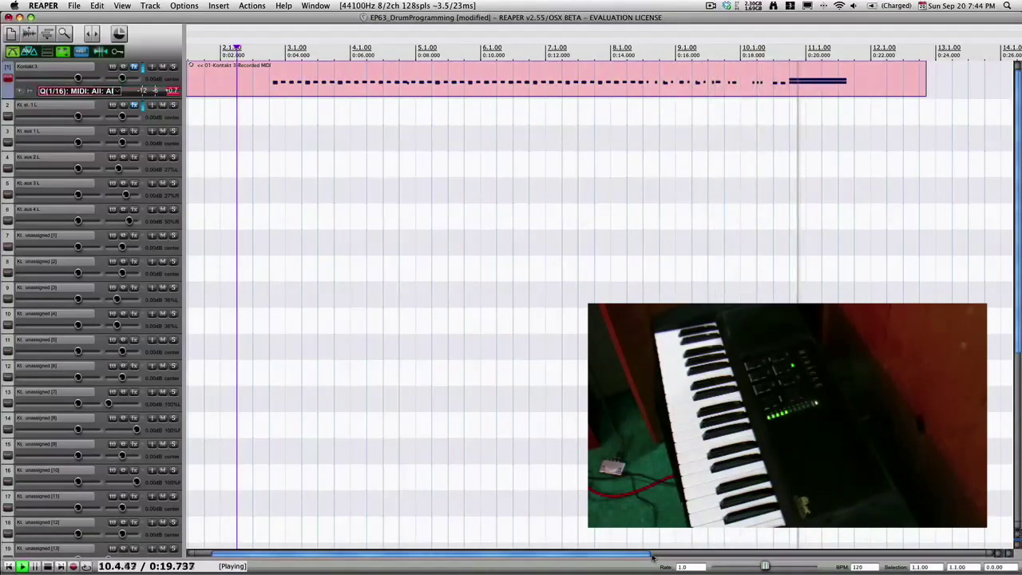
# - Stop playback, returning to 2.2.00, and scroll around the recorded MIDI item
pyautogui.press('space')
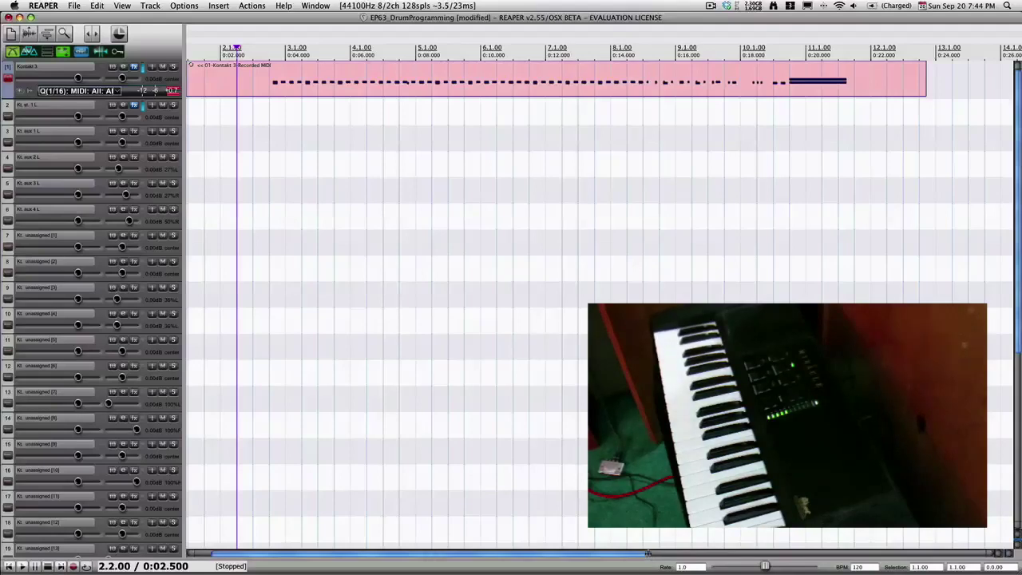
pyautogui.scroll(8, 648, 553)
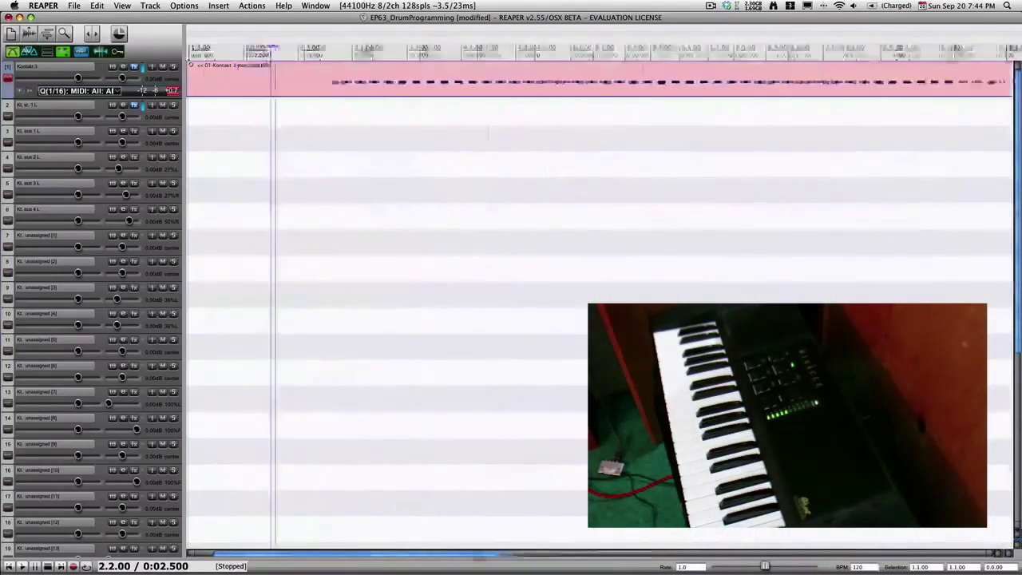
pyautogui.scroll(6, 648, 552)
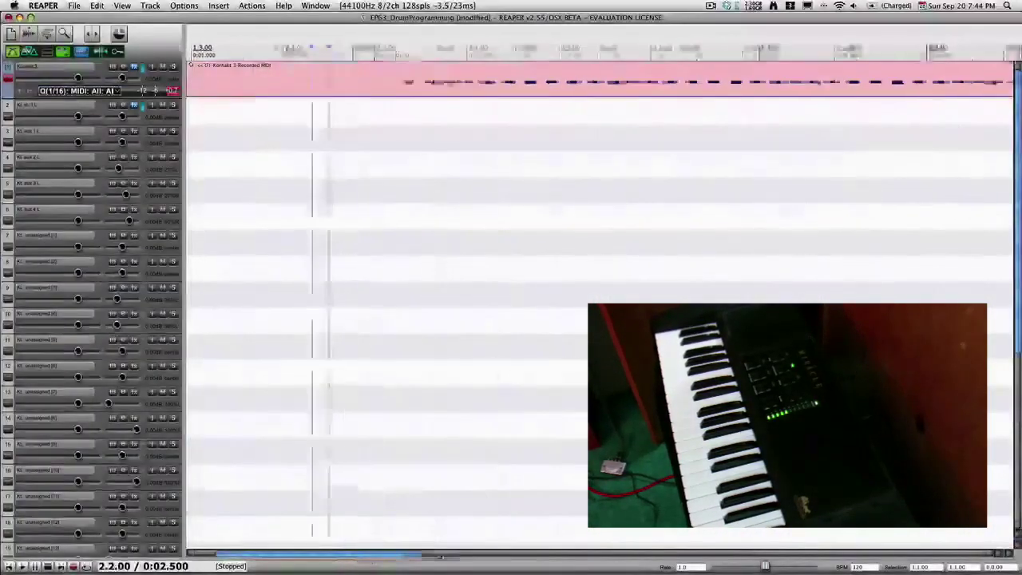
pyautogui.scroll(-6, 602, 556)
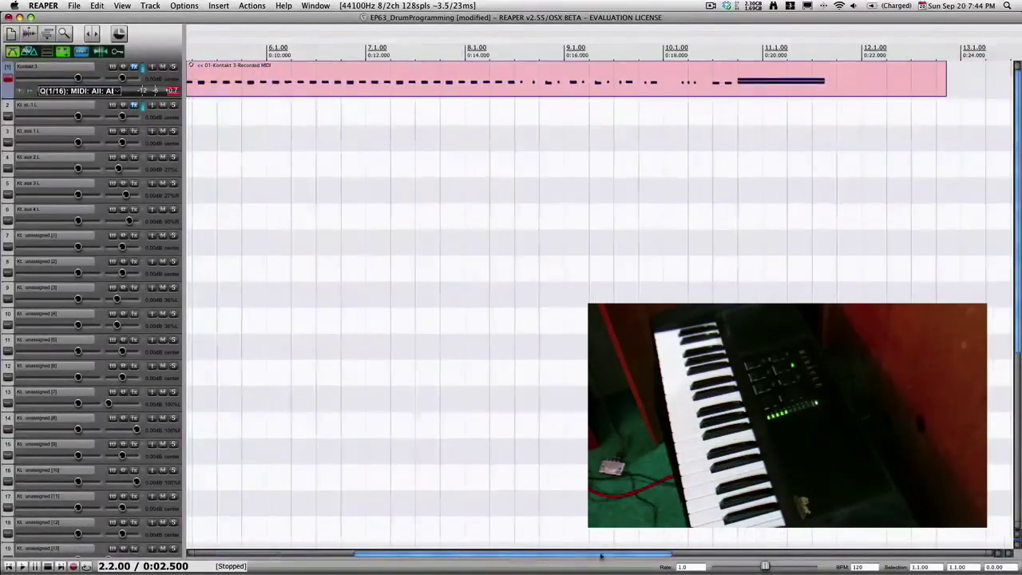
pyautogui.hscroll(-8, 601, 557)
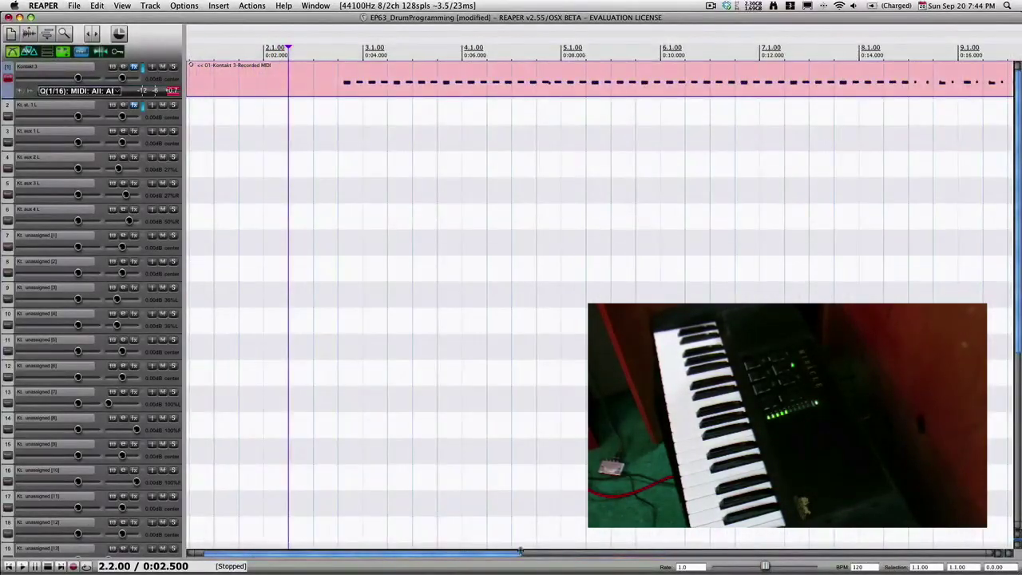
pyautogui.scroll(-5, 520, 551)
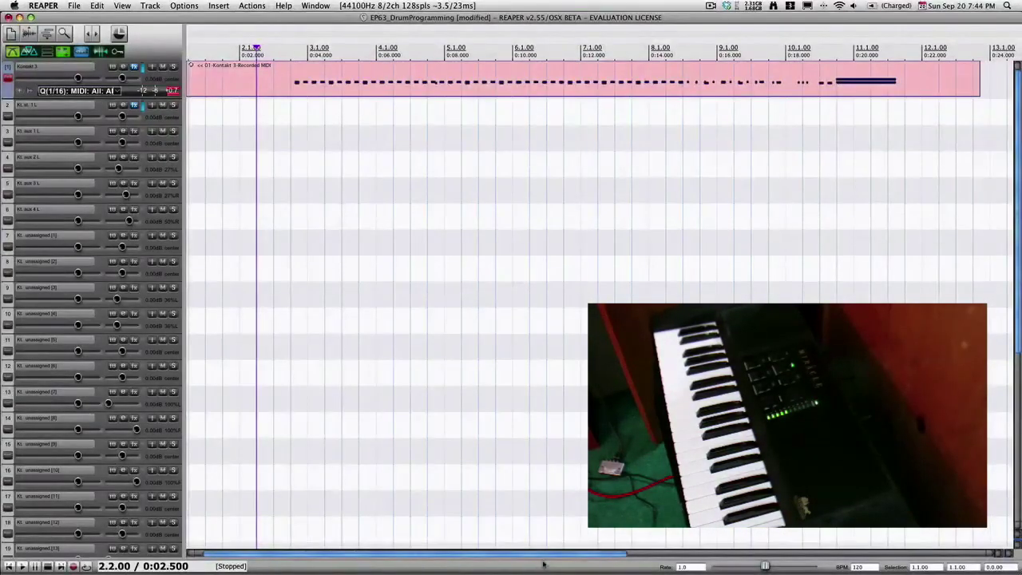
pyautogui.hscroll(2, 557, 555)
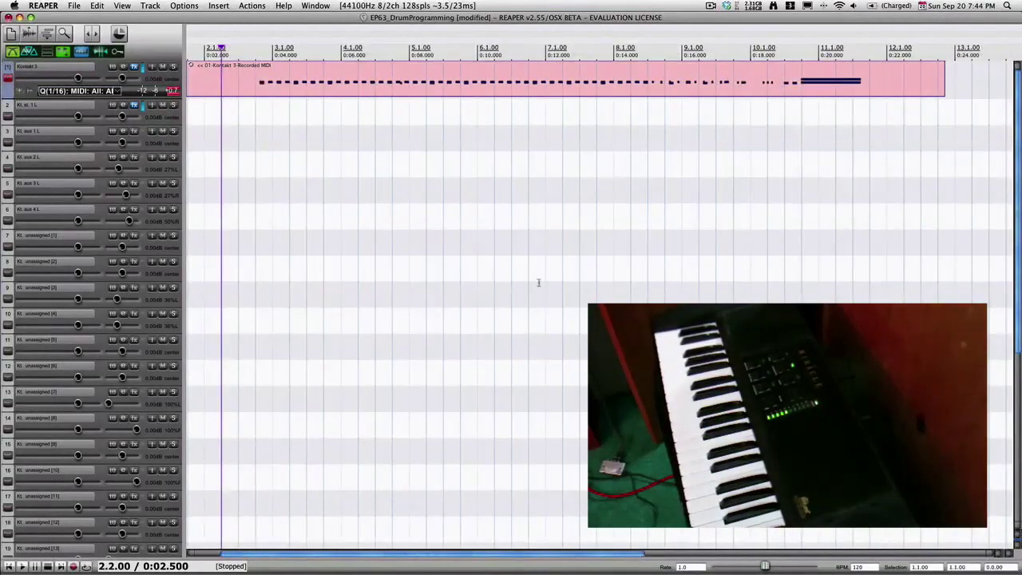